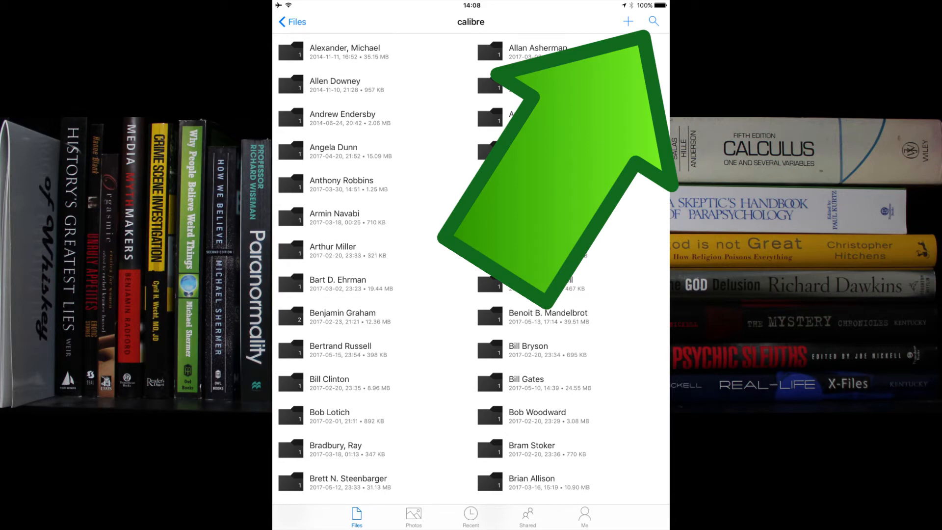
Step: Search the calibre folder for "Einstein" and open the Relativity Simply Explained PDF
left_click(654, 21)
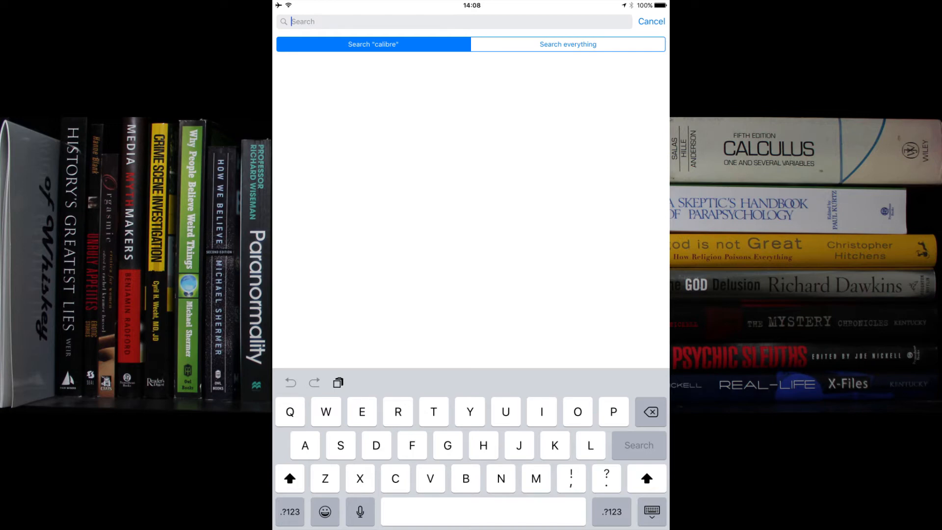
type("Einstein")
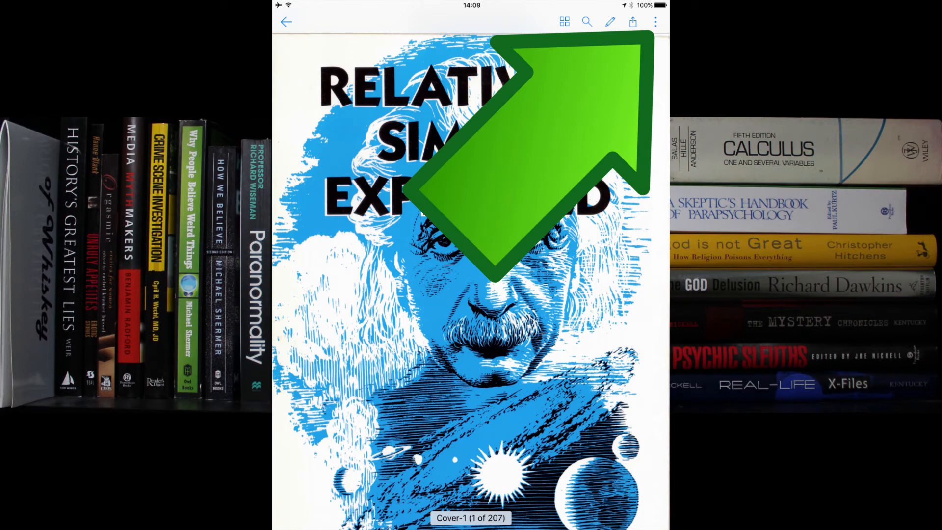
Step: Send the open PDF from OneDrive to iBooks via Open in Another App
left_click(656, 21)
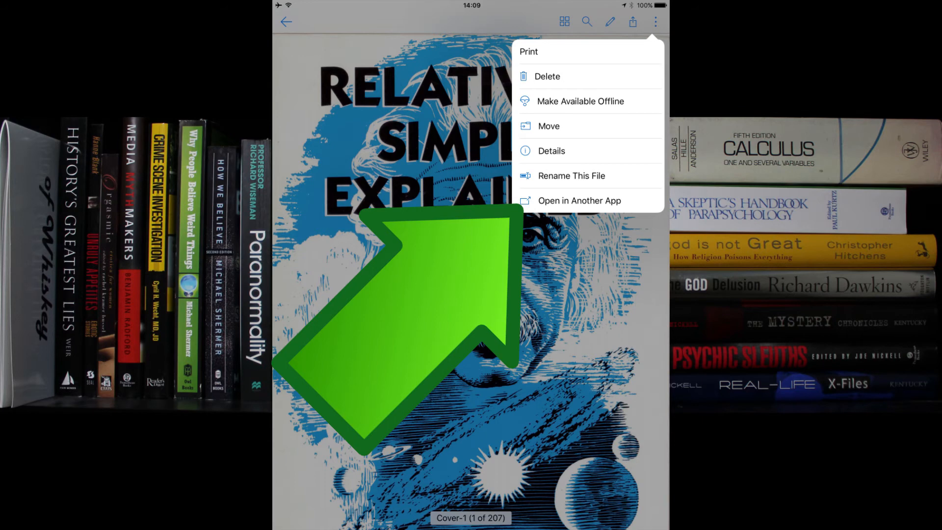
left_click(579, 200)
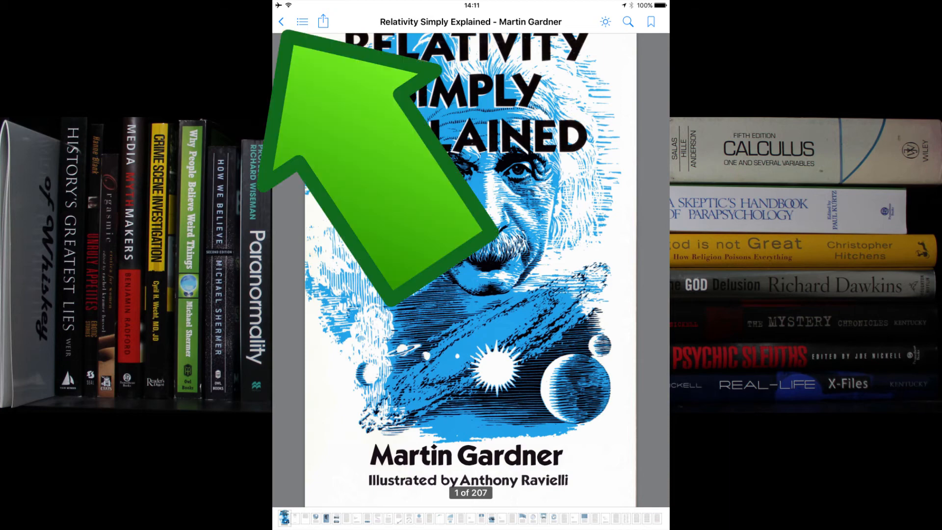
Step: Leave the reader and return to the iBooks PDFs shelf showing the new book first
left_click(281, 21)
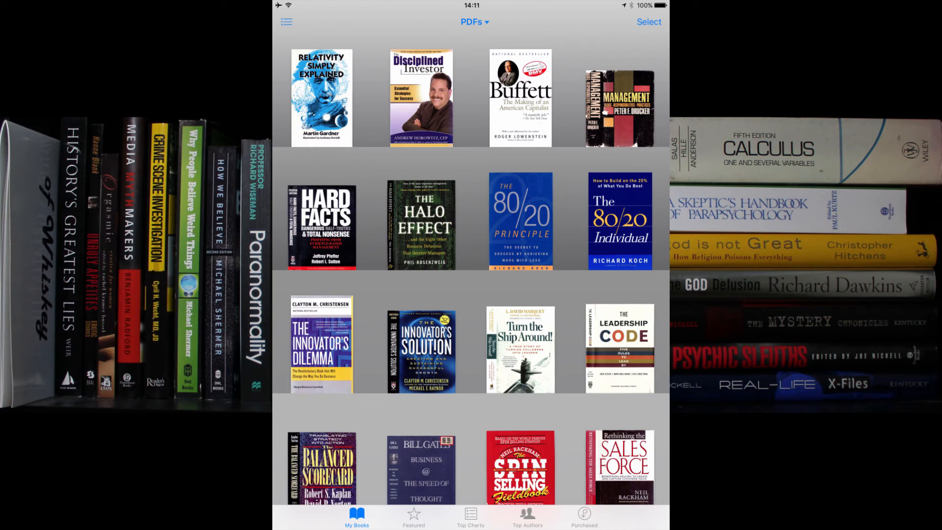
Step: Select Relativity Simply Explained and bring up the Collections list to move it
left_click(648, 21)
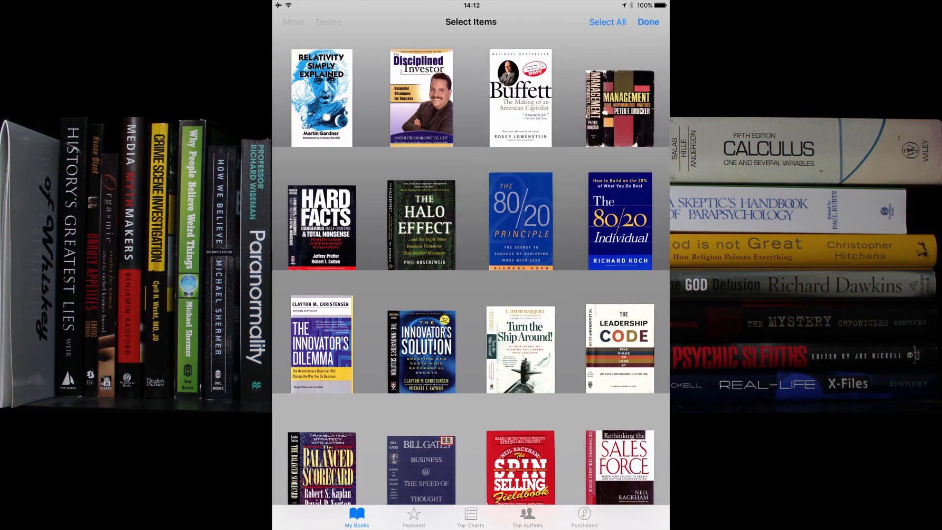
left_click(321, 97)
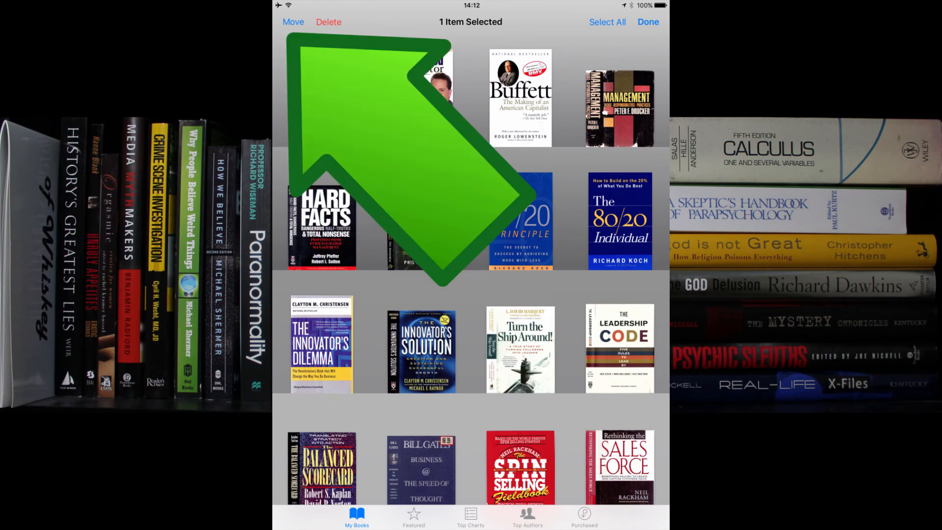
left_click(292, 22)
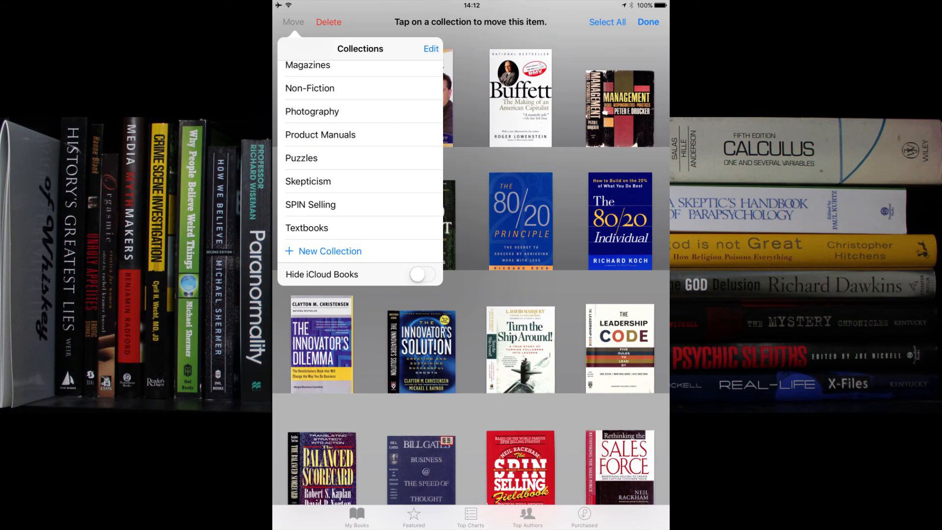